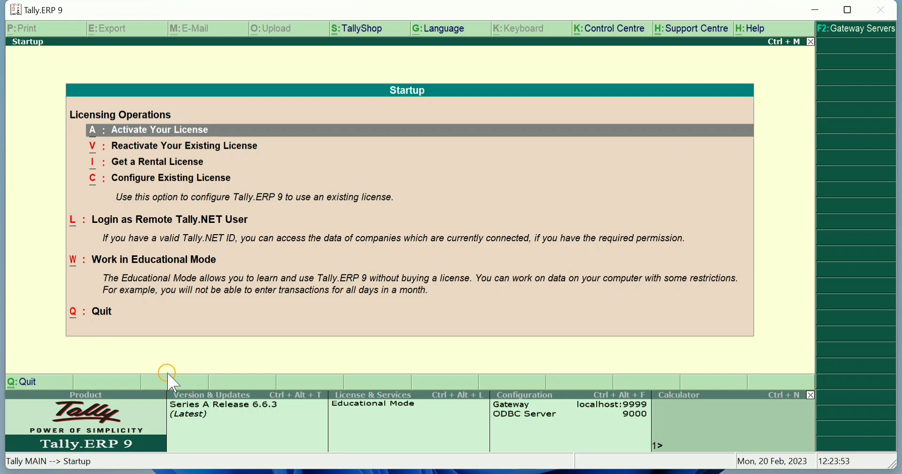
- Start working in Educational Mode from the licensing startup options
key("Down")
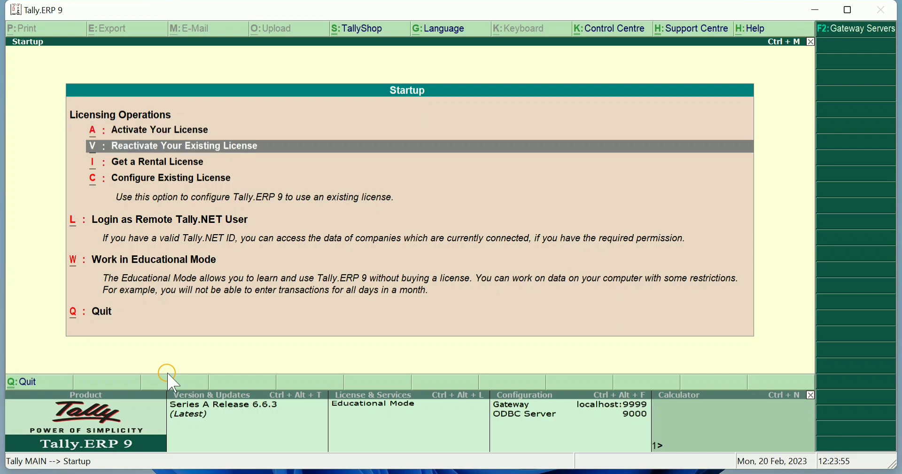
key("Down")
key("Down")
key("Down")
key("Down")
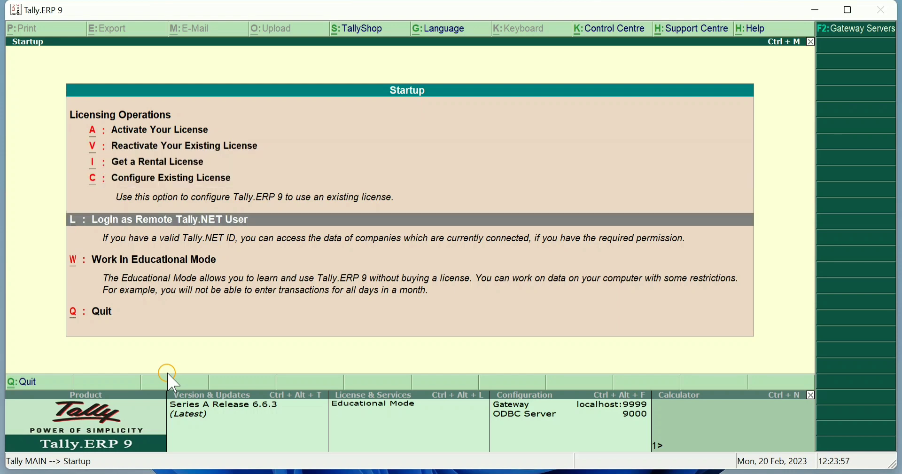
key("Return")
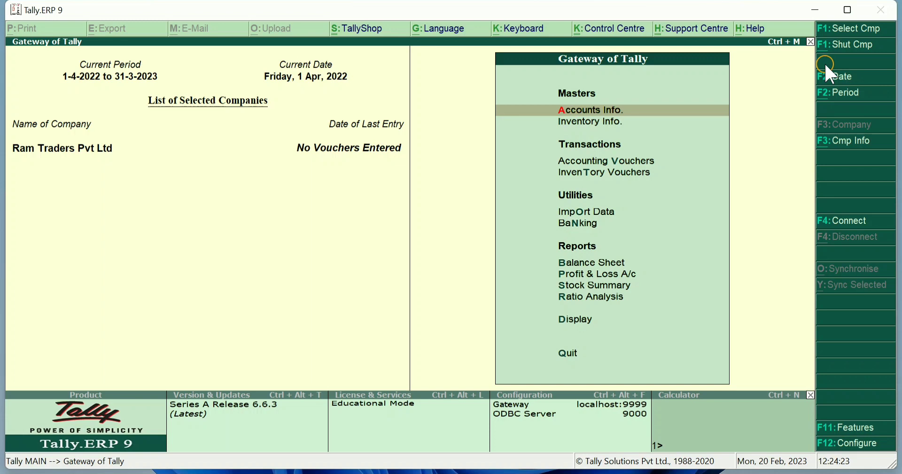
- Shut the open company and load Ram Traders Pvt Ltd again from the list of companies
left_click(851, 47)
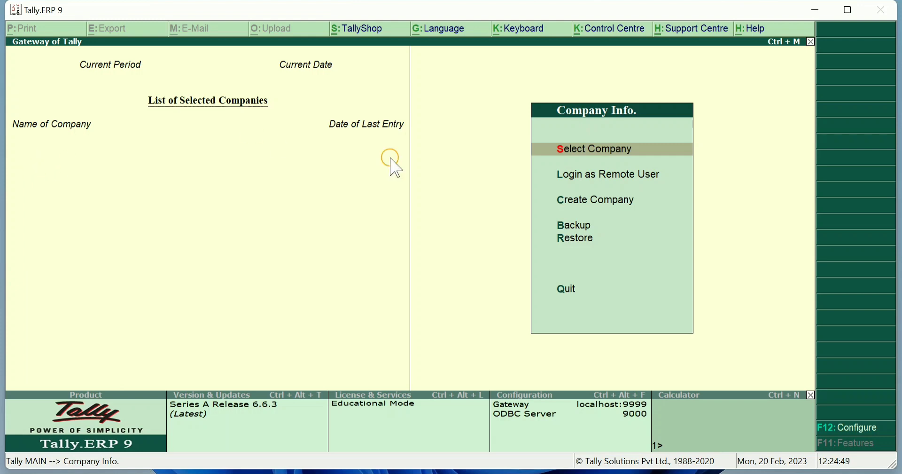
left_click(592, 149)
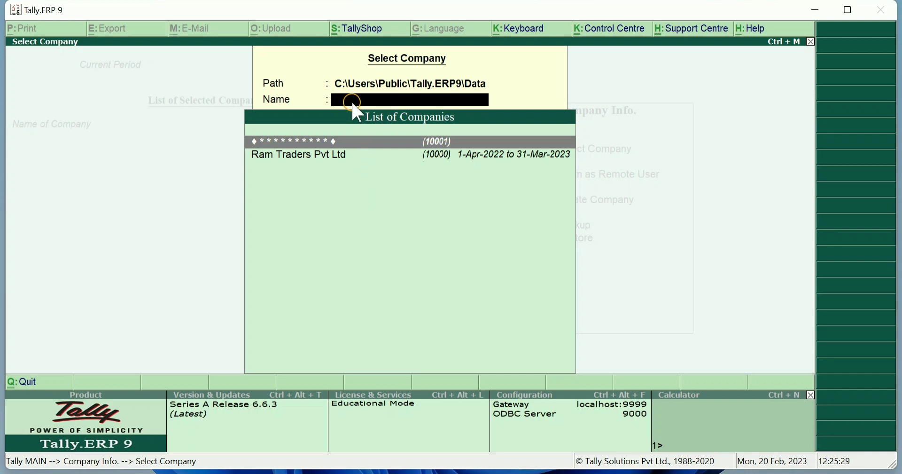
left_click(336, 156)
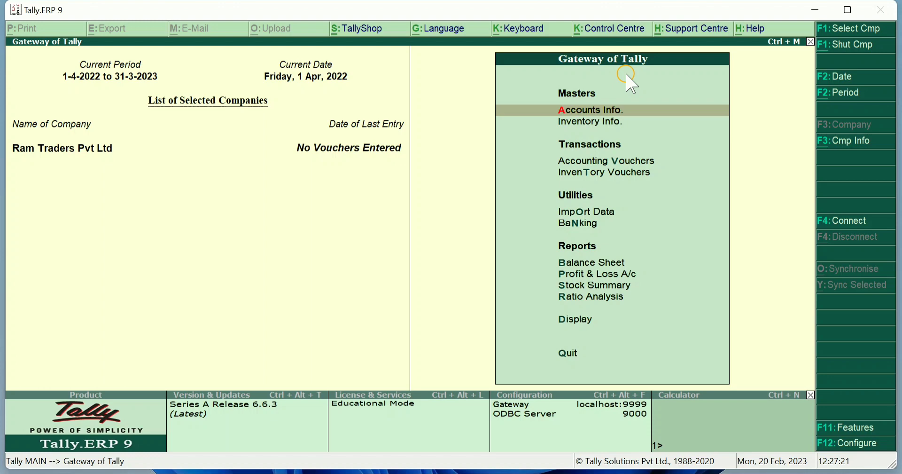
- Open Ram Traders Pvt Ltd for alteration and rename the company as Ram Traders Pvt.Ltd. Company
key("alt+F3")
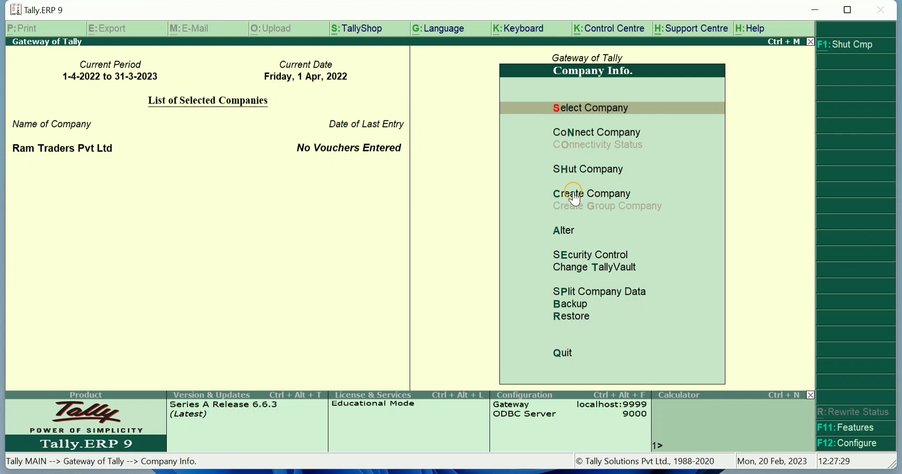
left_click(568, 248)
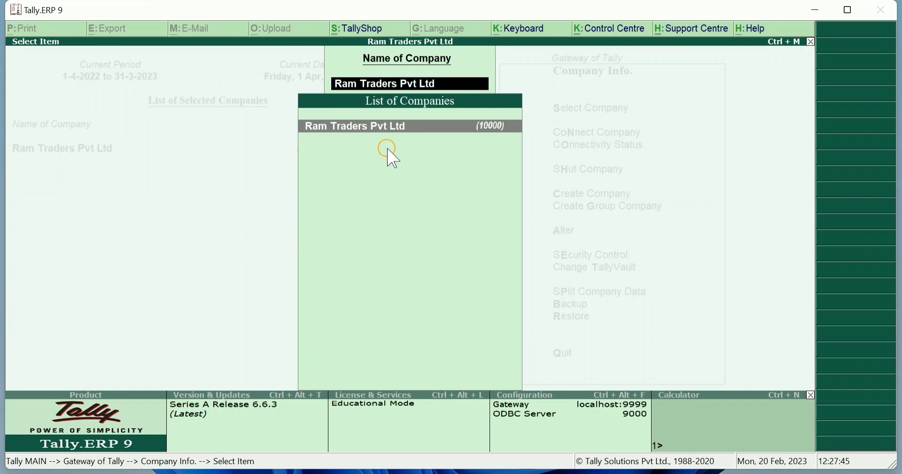
left_click(421, 127)
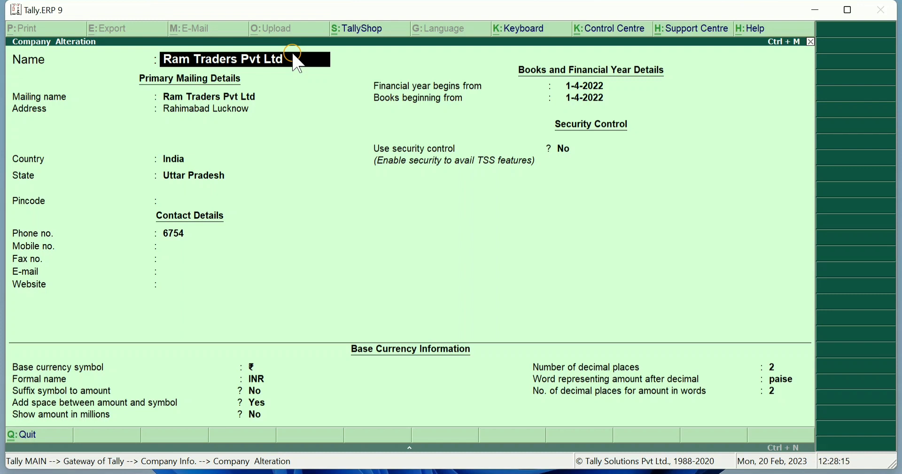
type(".")
type("Compa")
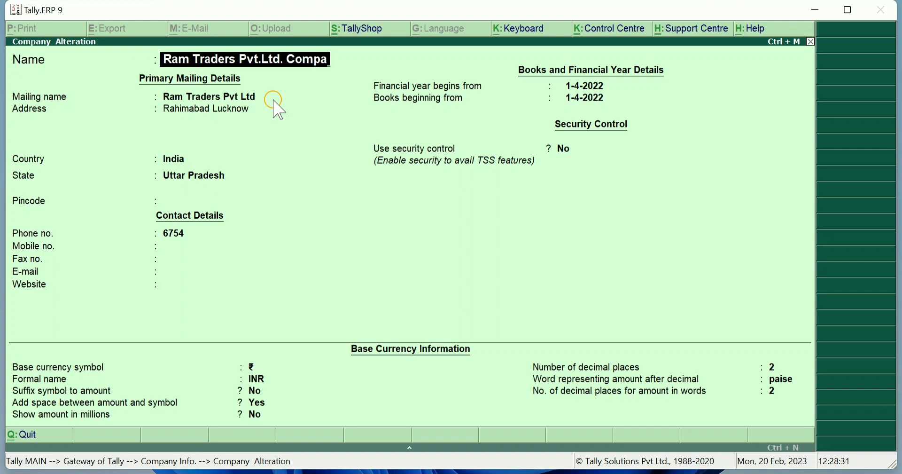
type("ny")
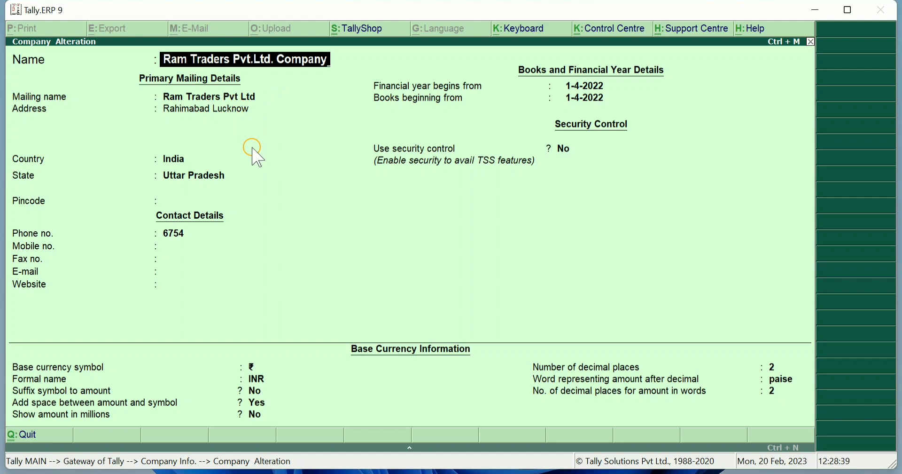
key("Return")
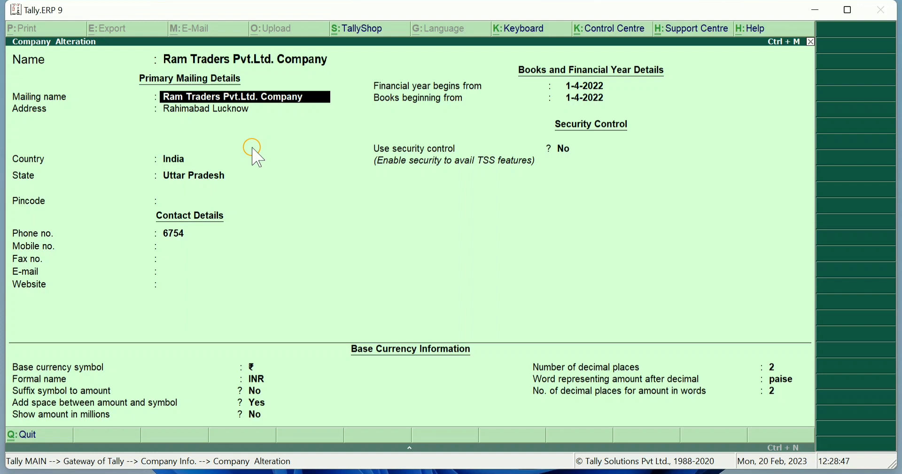
- Accept the remaining mailing, contact, financial year and currency details unchanged, save the company alteration and leave the alteration company list
key("Return")
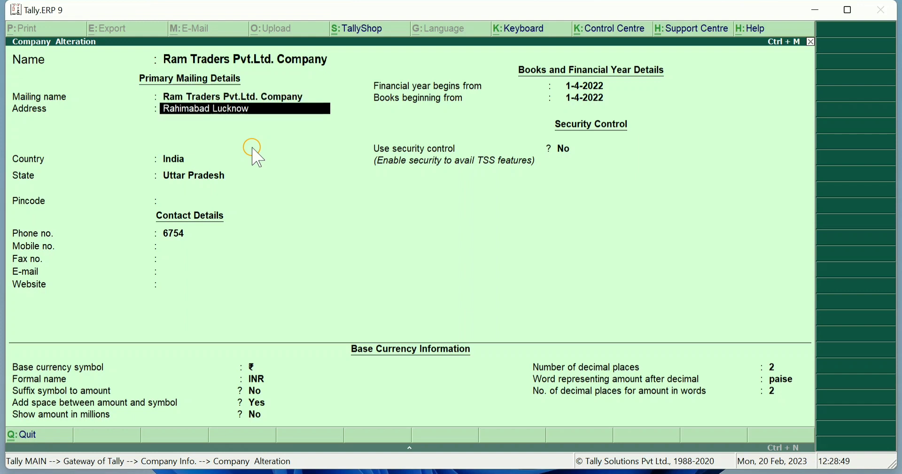
key("Return")
key("Return")
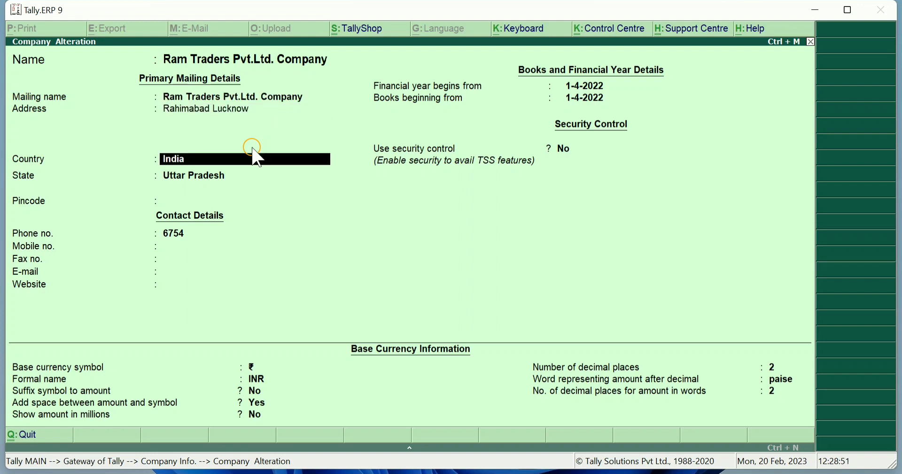
key("Return")
key("Return")
key("Return")
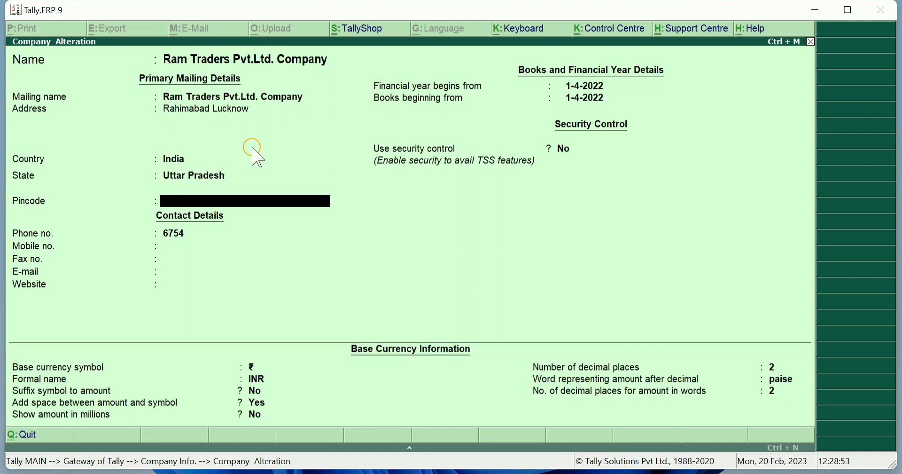
key("Return")
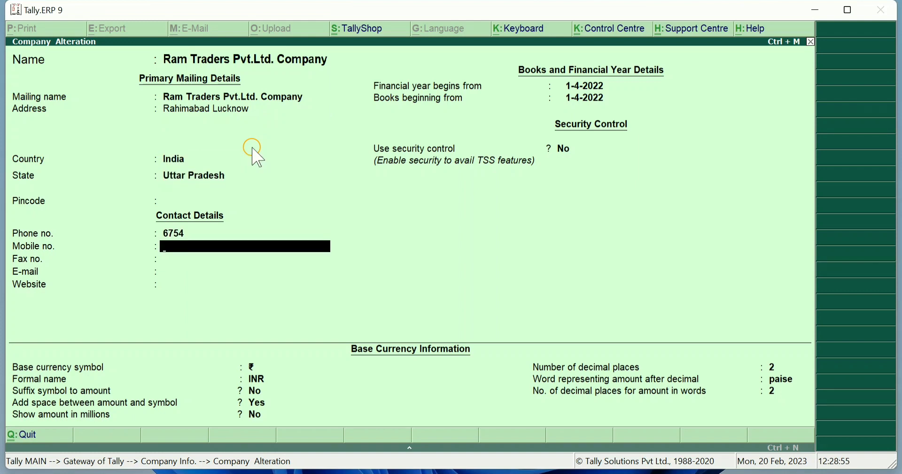
key("Return")
key("Return")
key("Return")
key("Return")
key("Return")
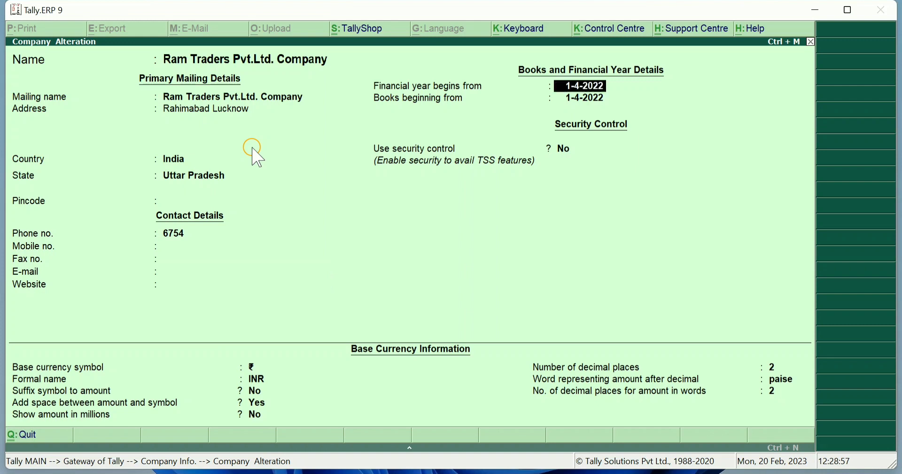
key("Return")
key("Return")
key("Return")
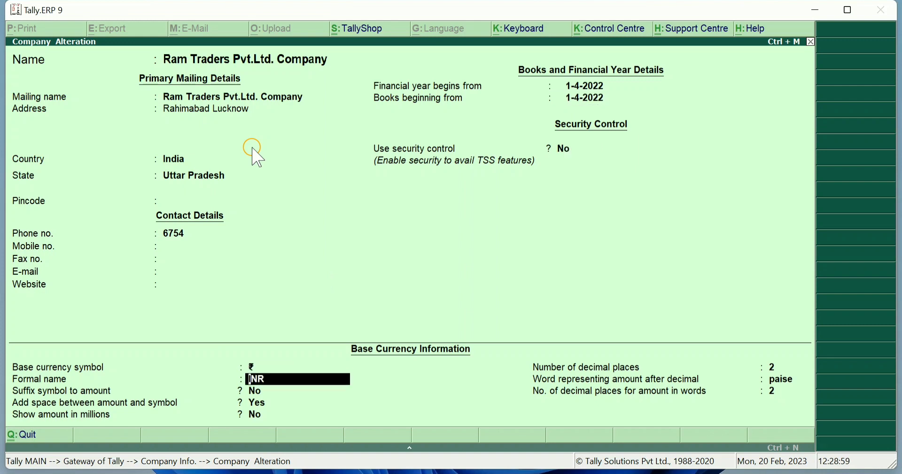
key("Return")
key("Return")
key("Return")
key("Return")
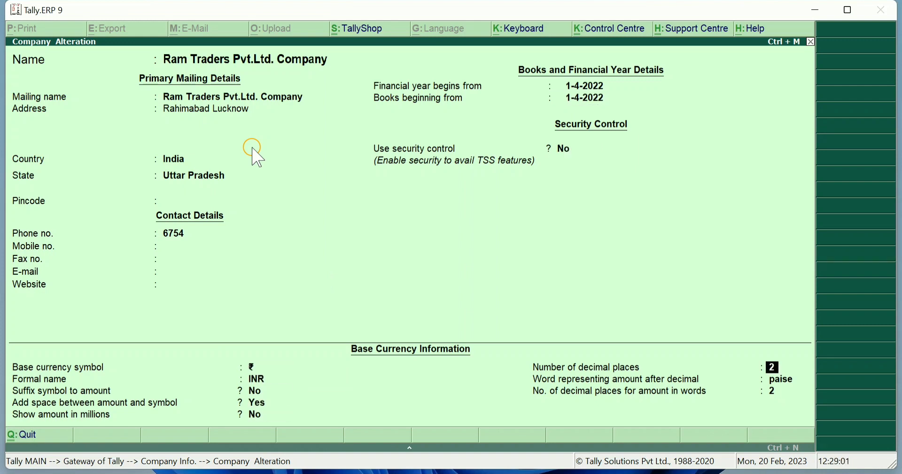
key("Return")
key("Return")
key("Return")
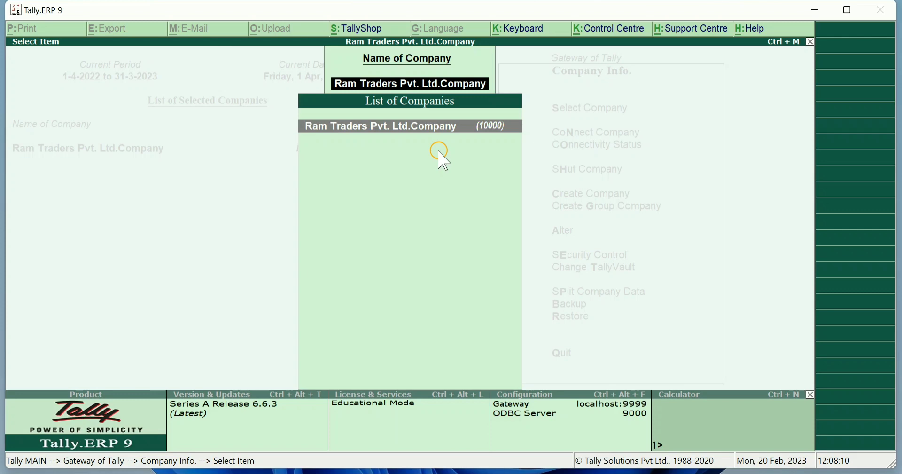
key("Escape")
key("Escape")
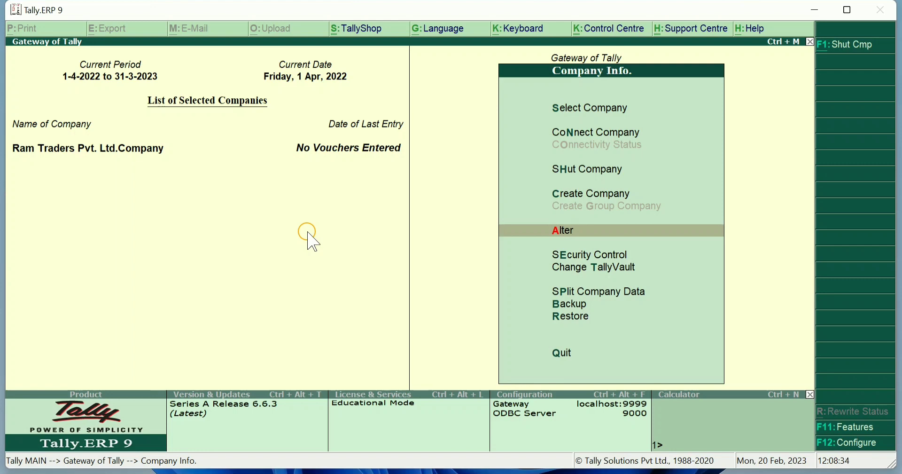
- Open Ram Traders Pvt. Ltd.Company for alteration and delete the company, confirming the deletion
key("Return")
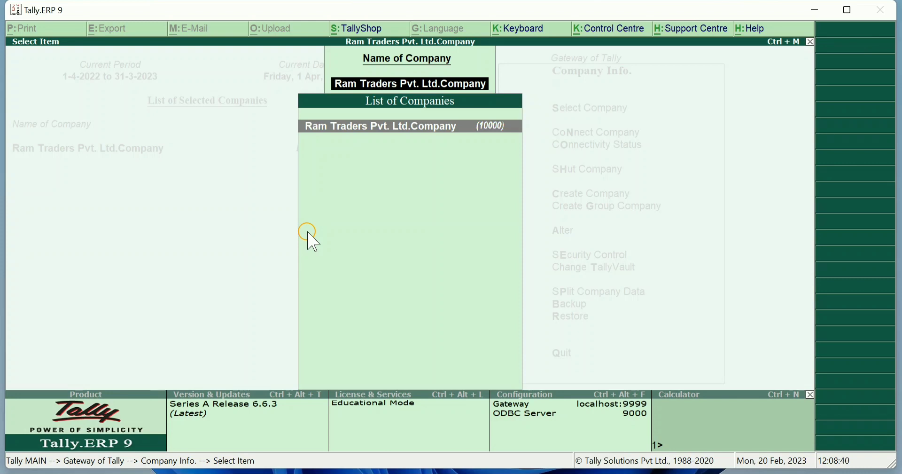
key("Return")
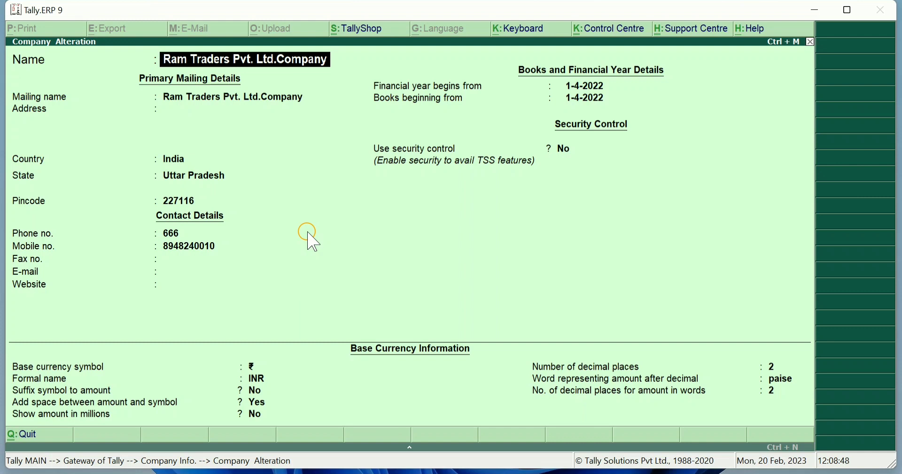
key("alt+d")
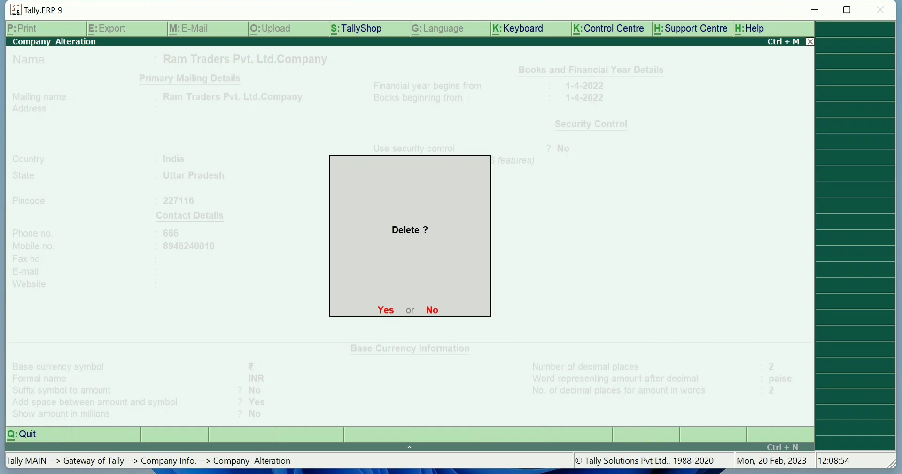
key("Return")
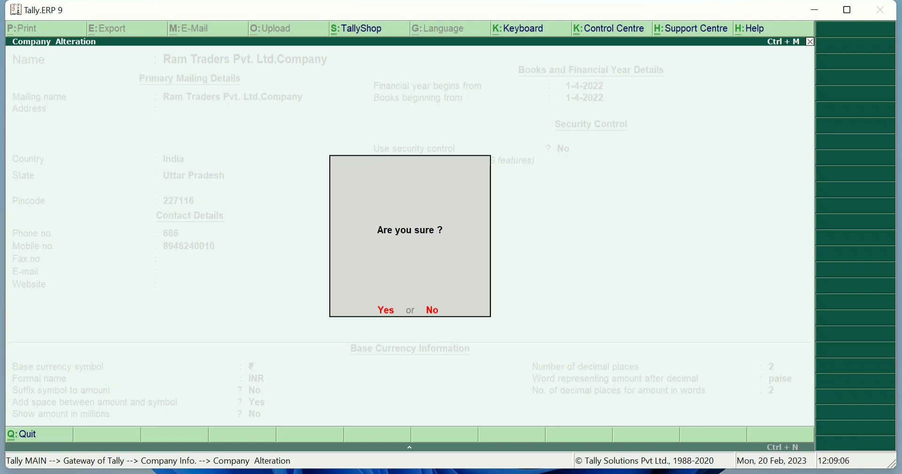
key("Return")
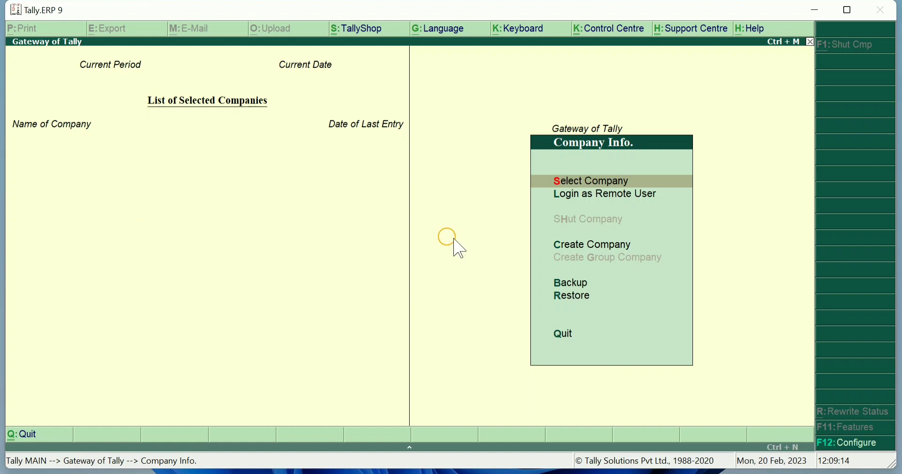
- Open the company selection to check the list of remaining companies
left_click(598, 179)
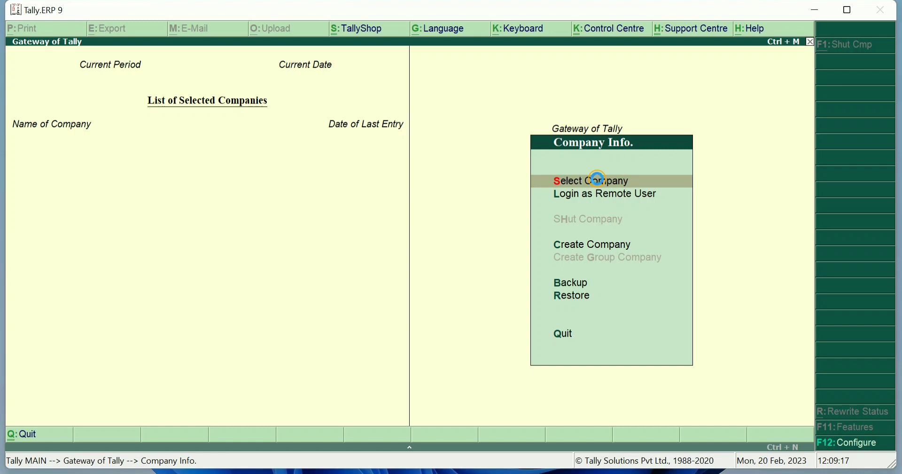